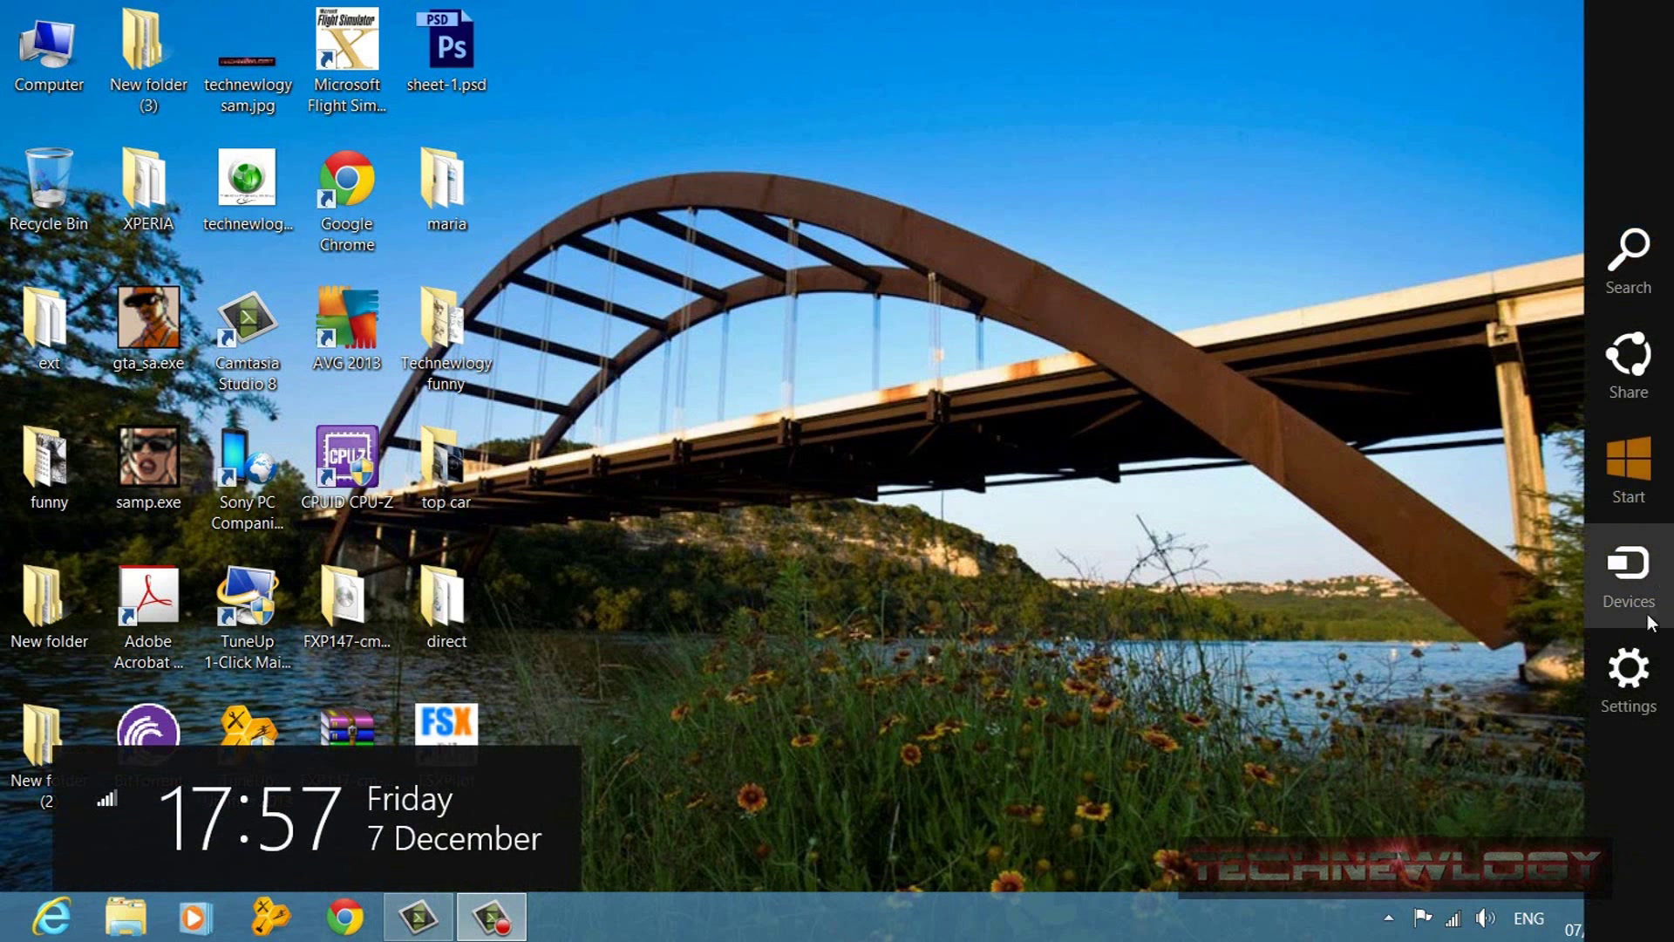
Step: Reach the Language page via Settings charm, Control Panel, and Clock, Language and Region
click(1628, 669)
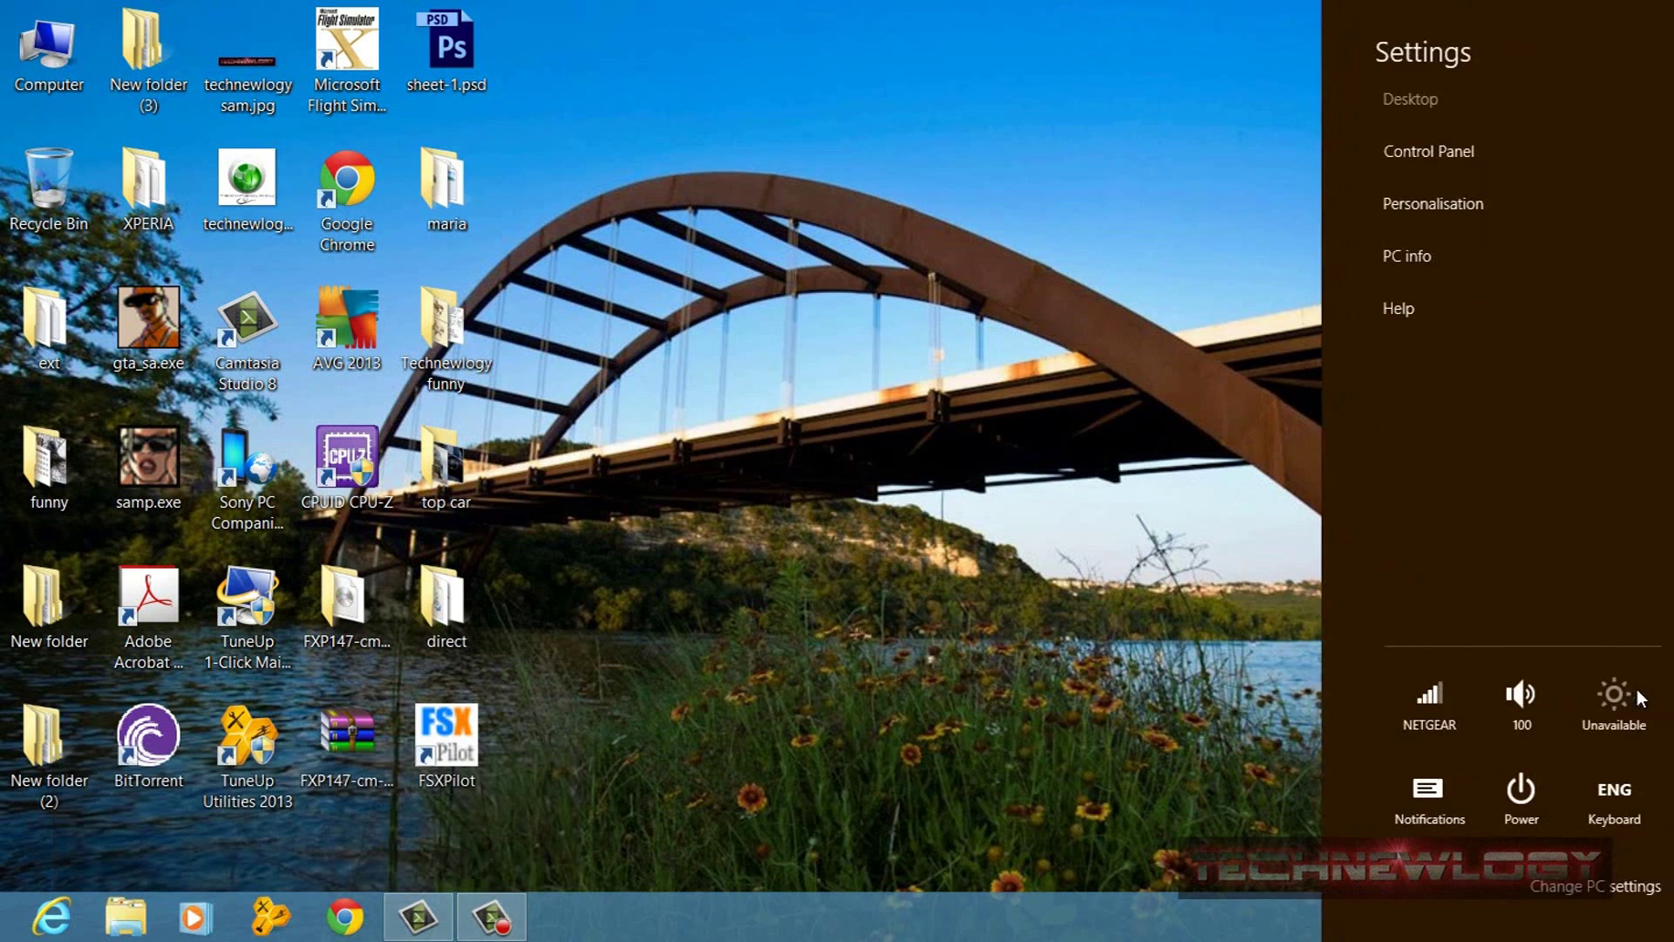
click(1533, 166)
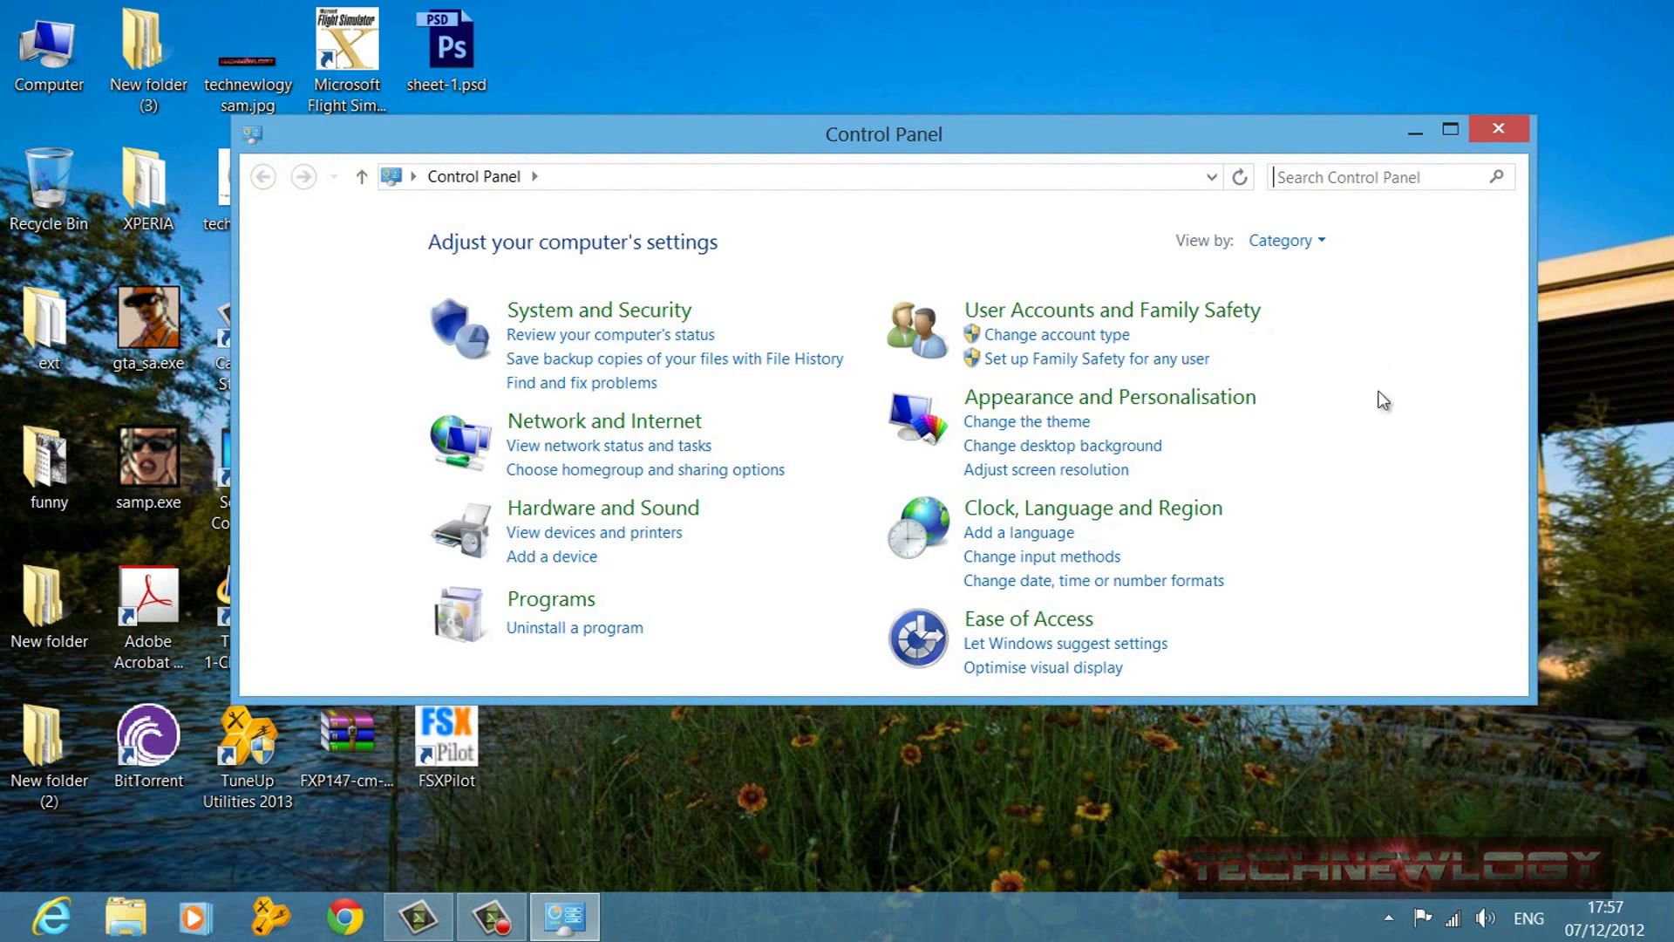
click(1183, 520)
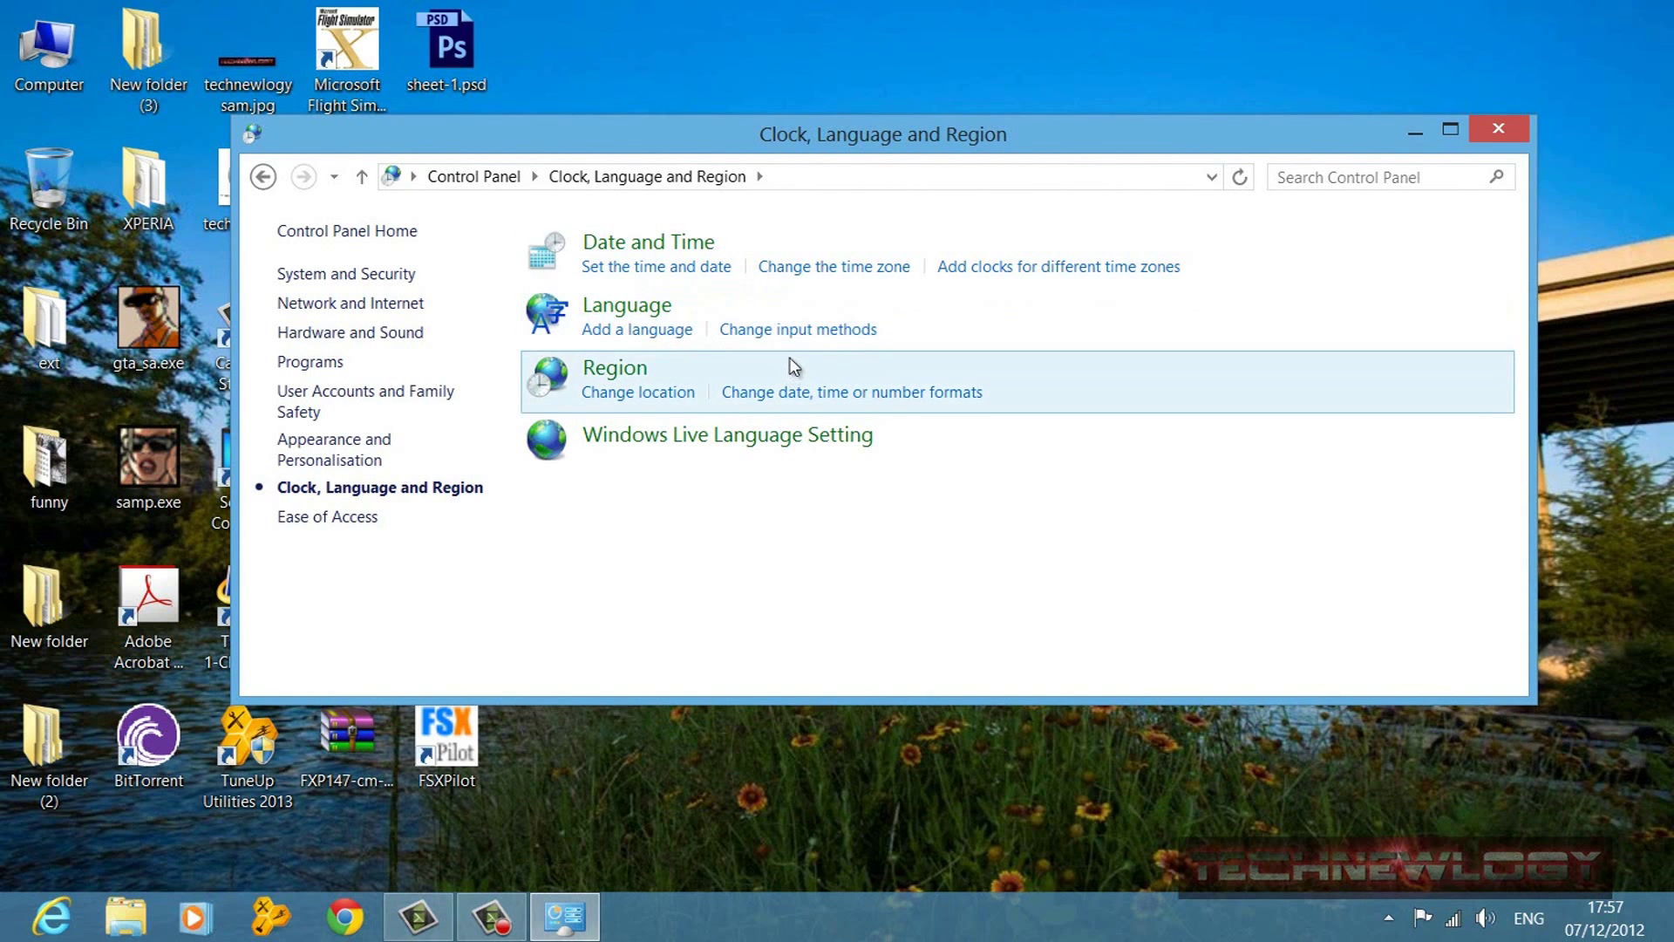
click(786, 334)
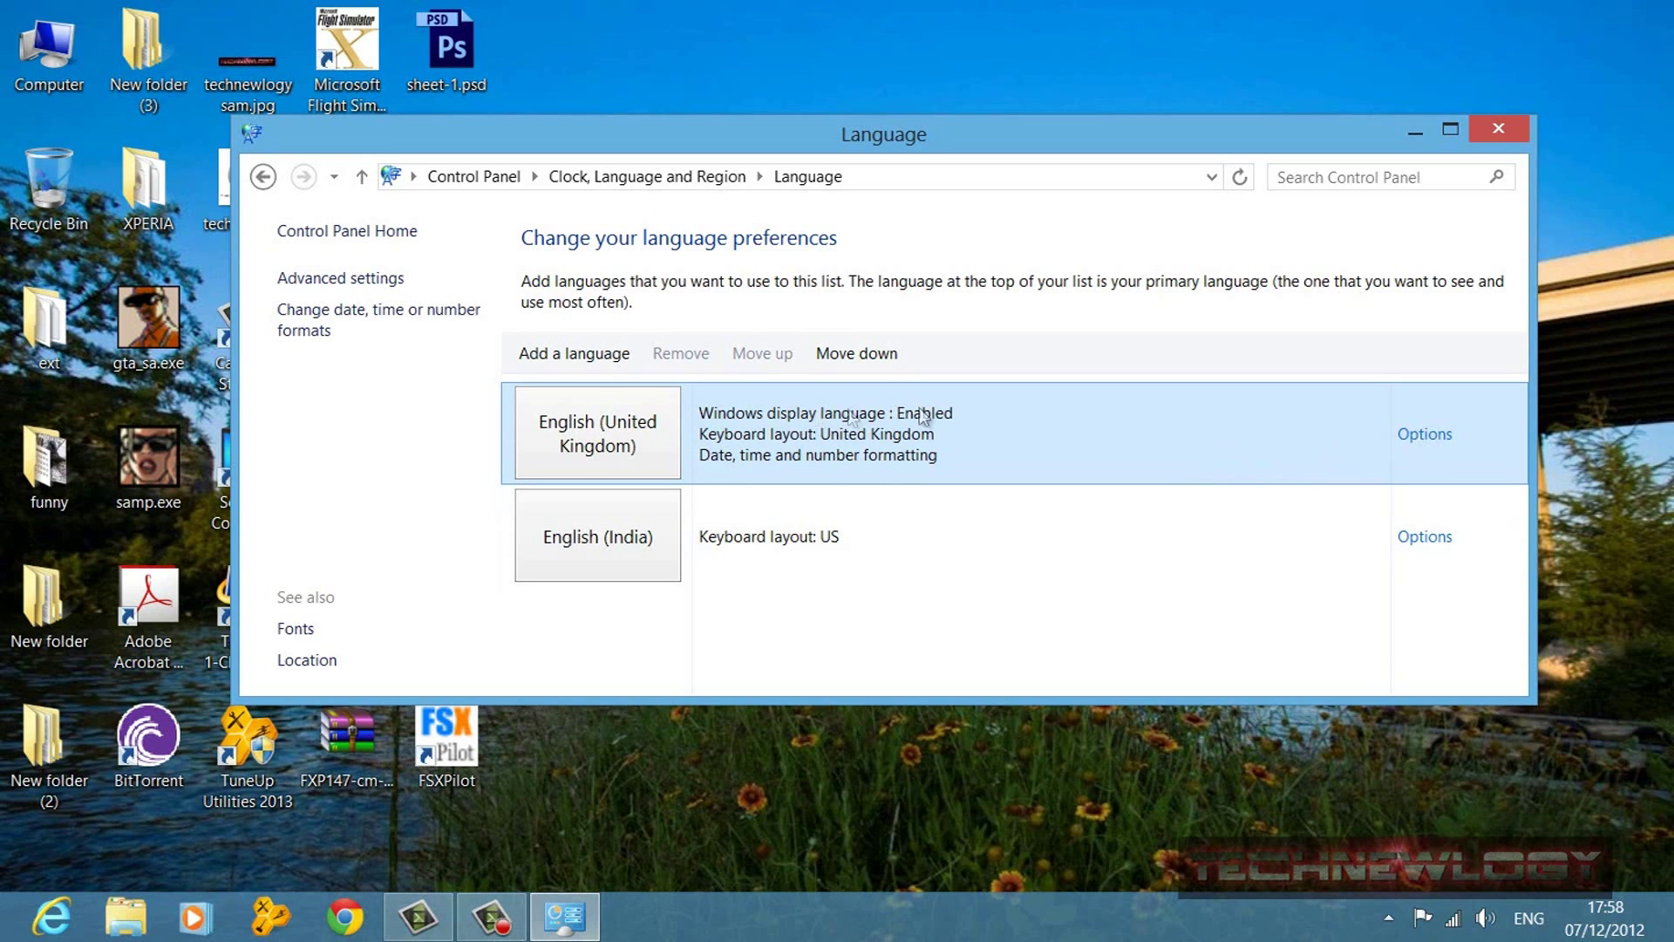
click(1424, 436)
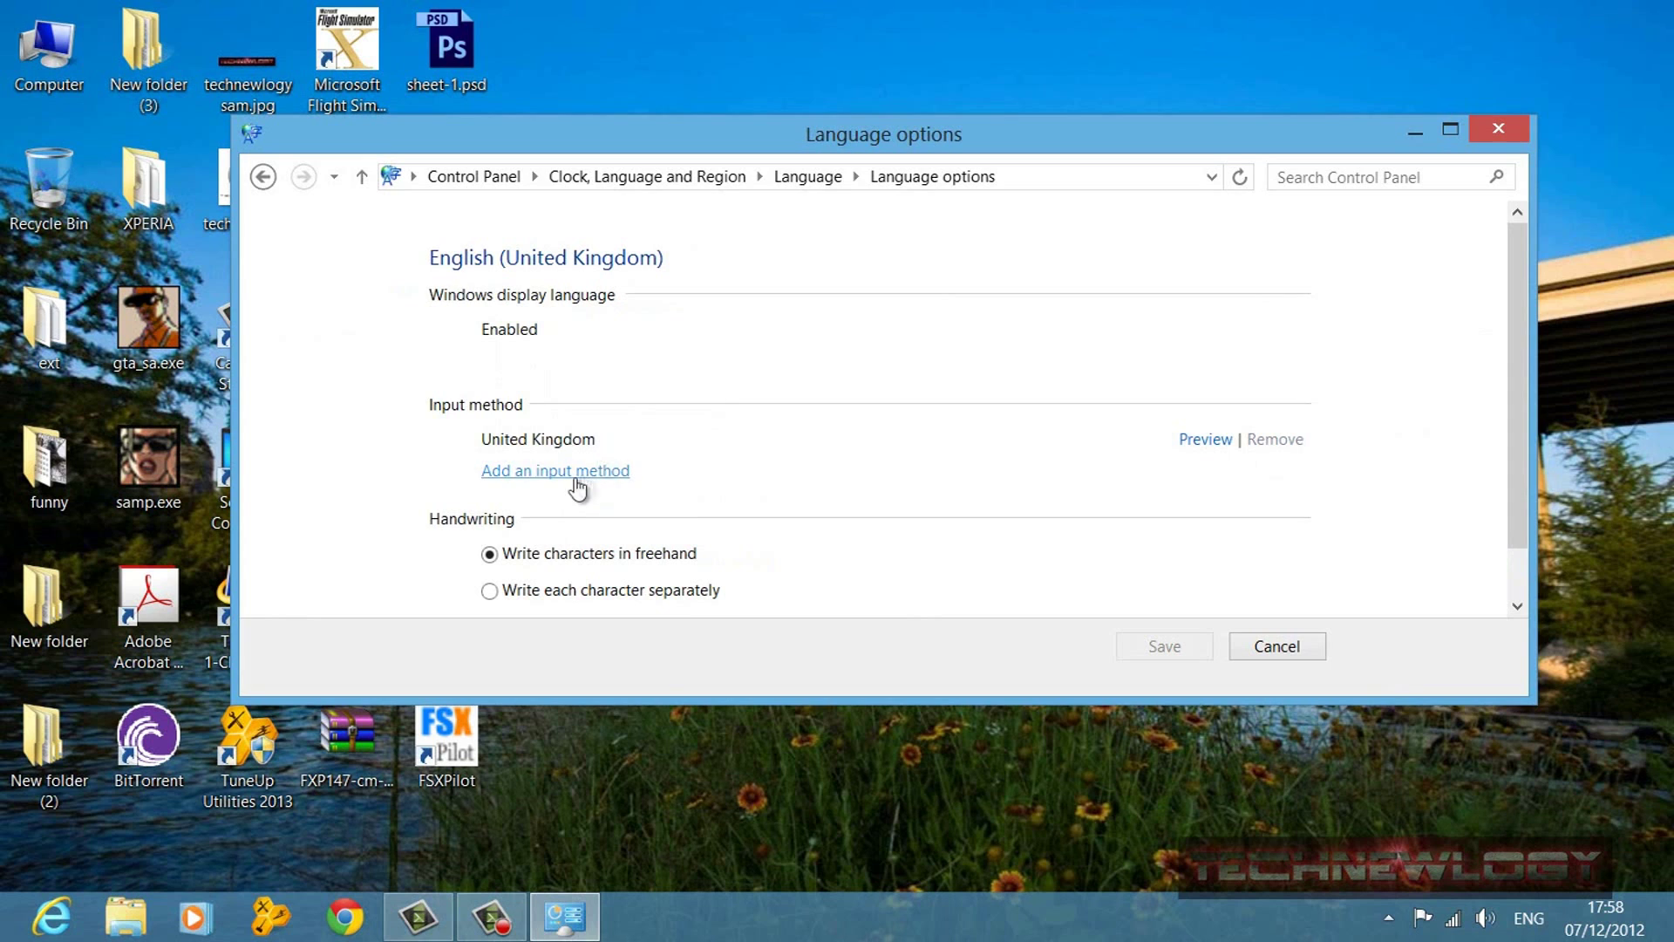
click(488, 472)
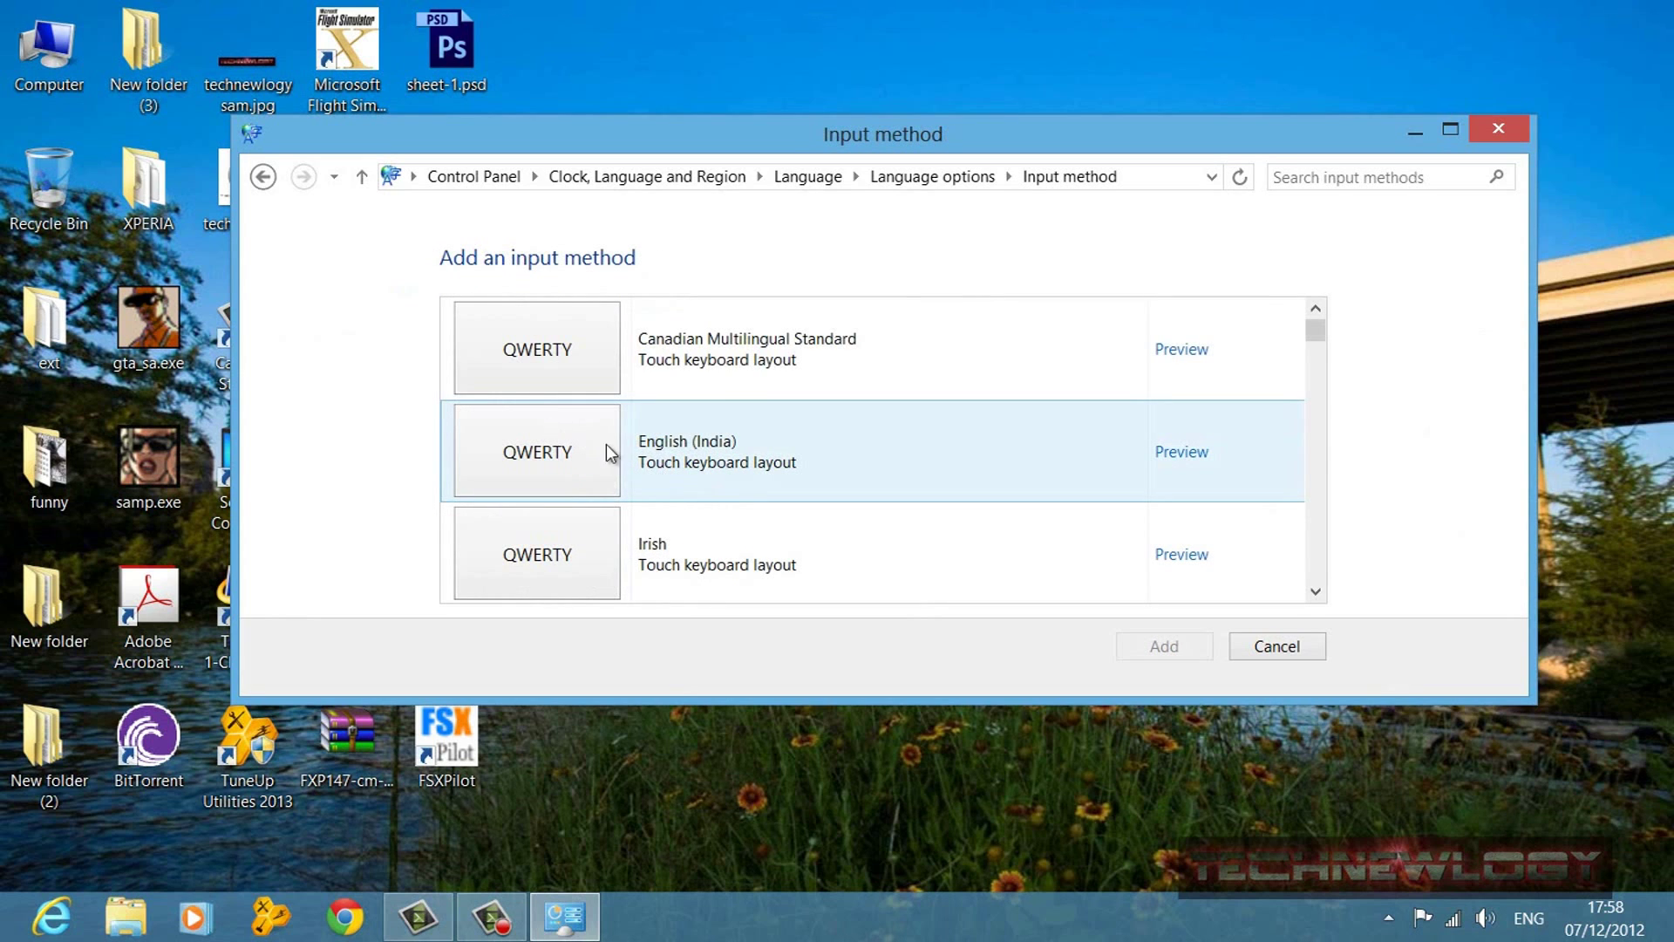
click(834, 443)
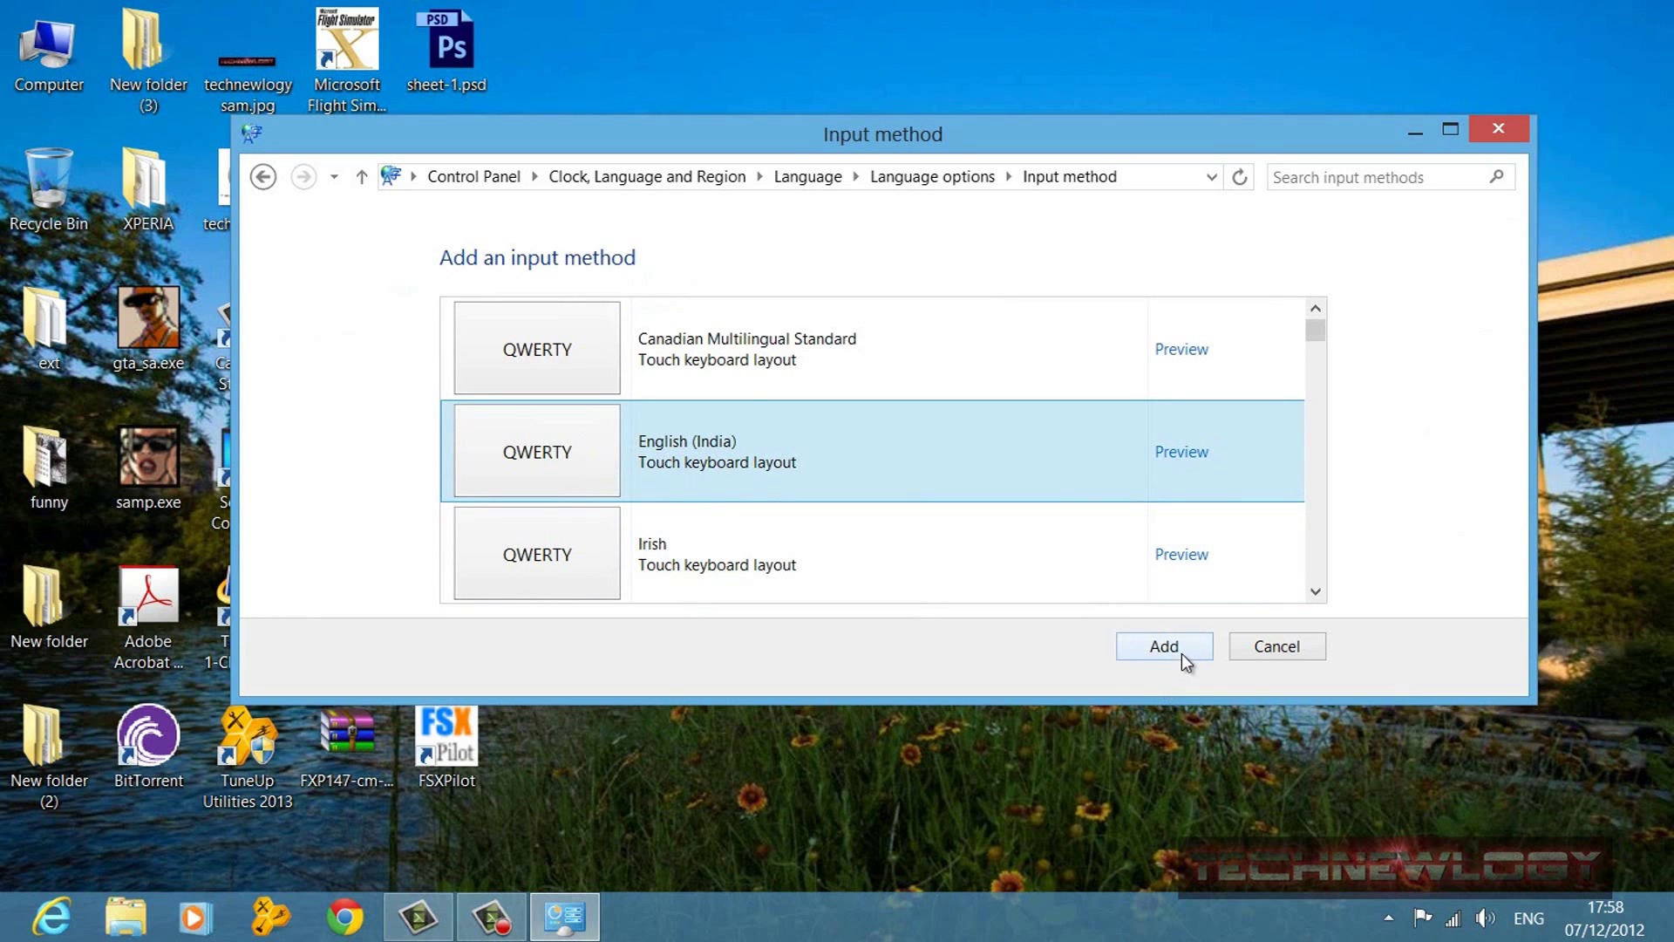
click(1271, 647)
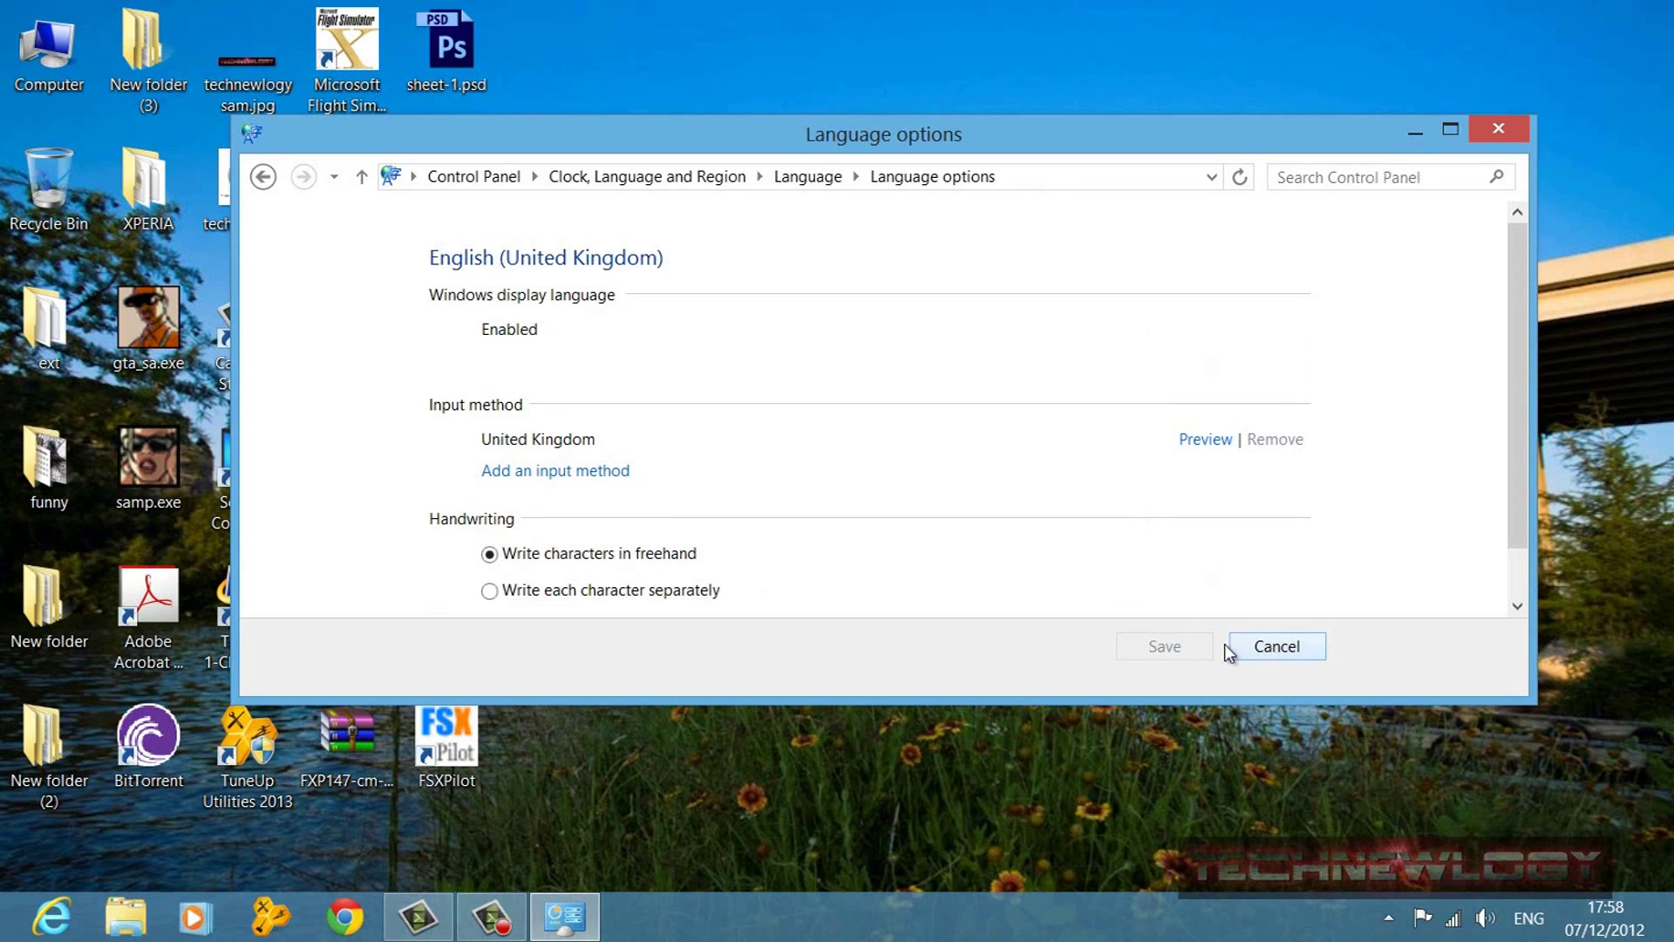
click(264, 183)
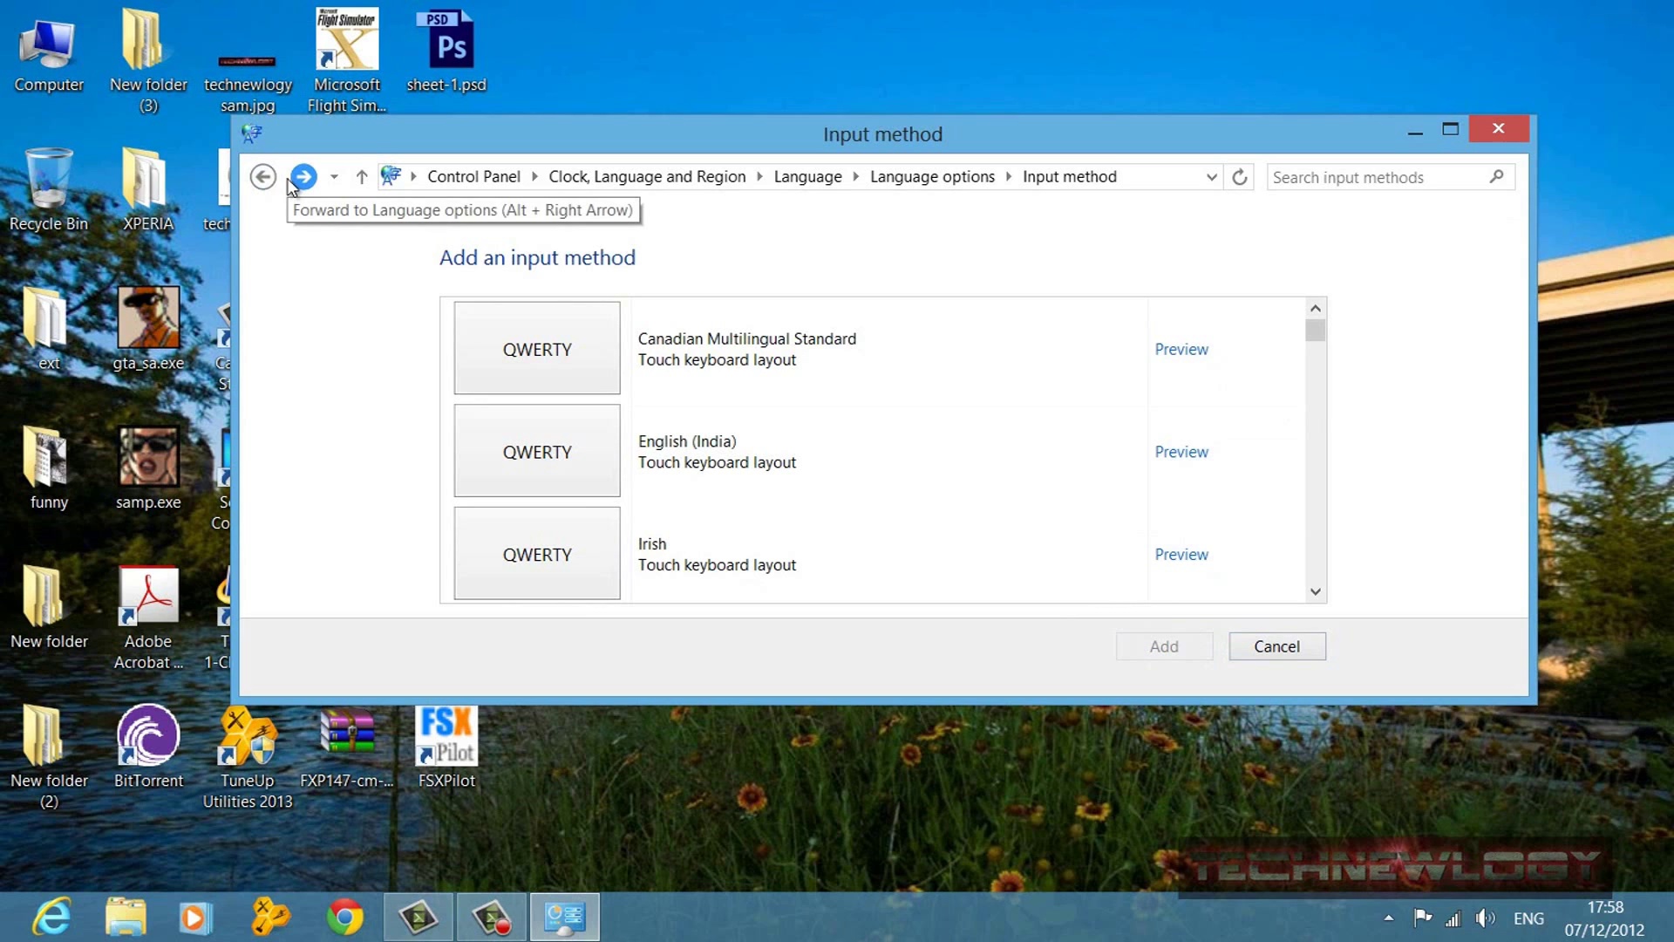
click(288, 181)
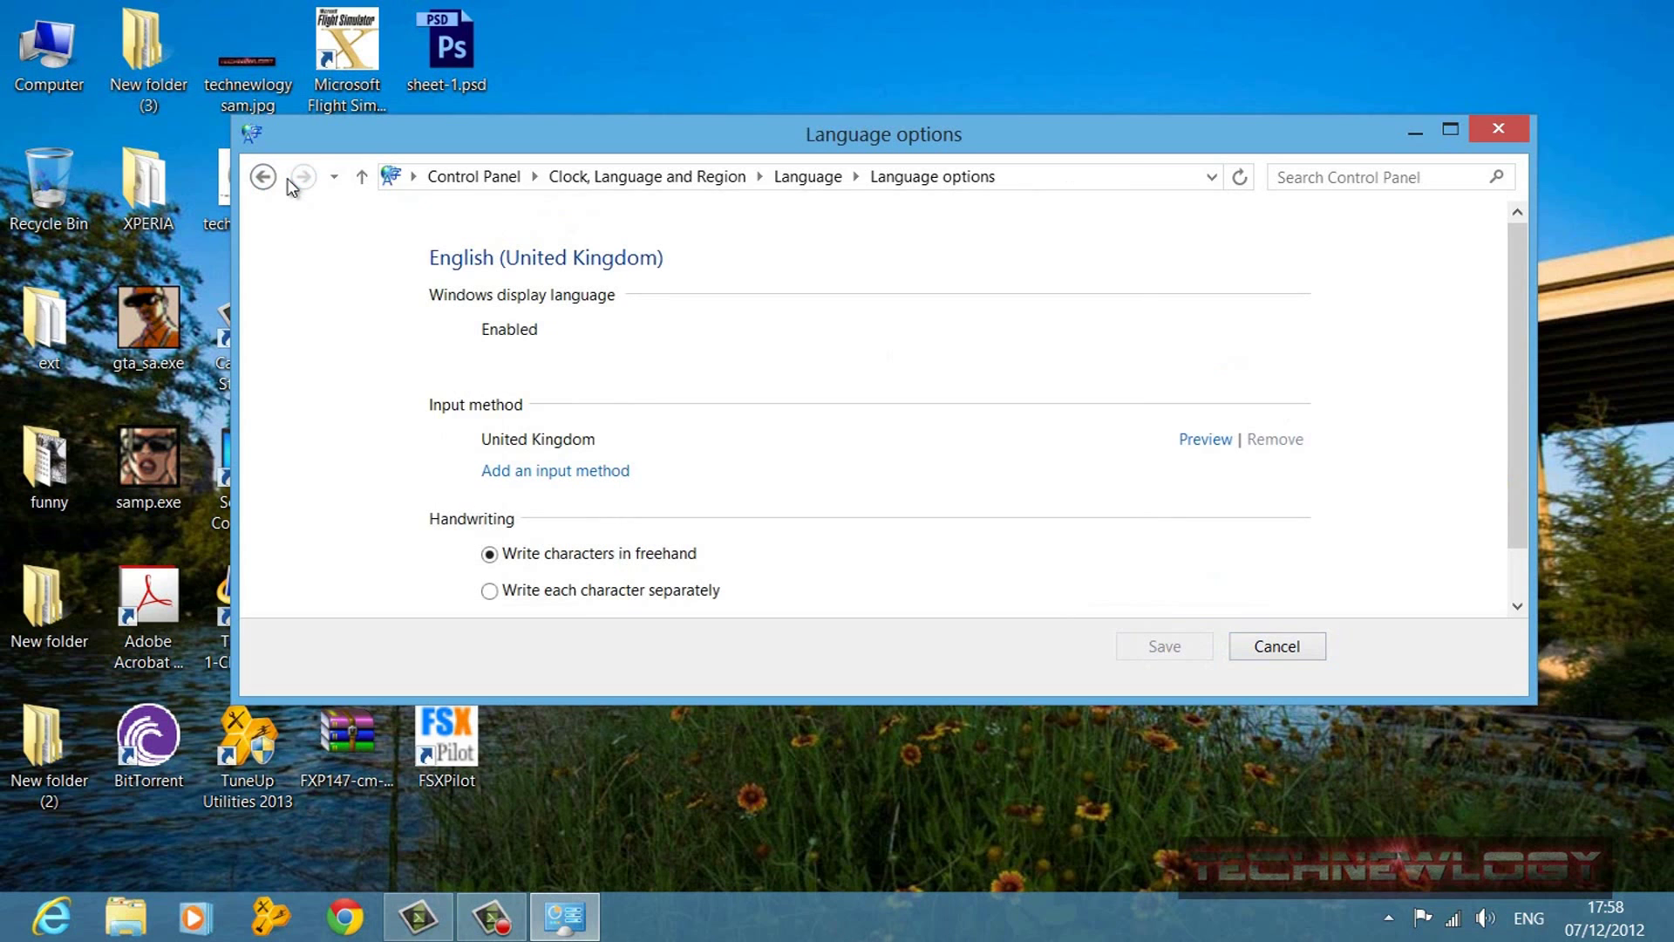
click(270, 179)
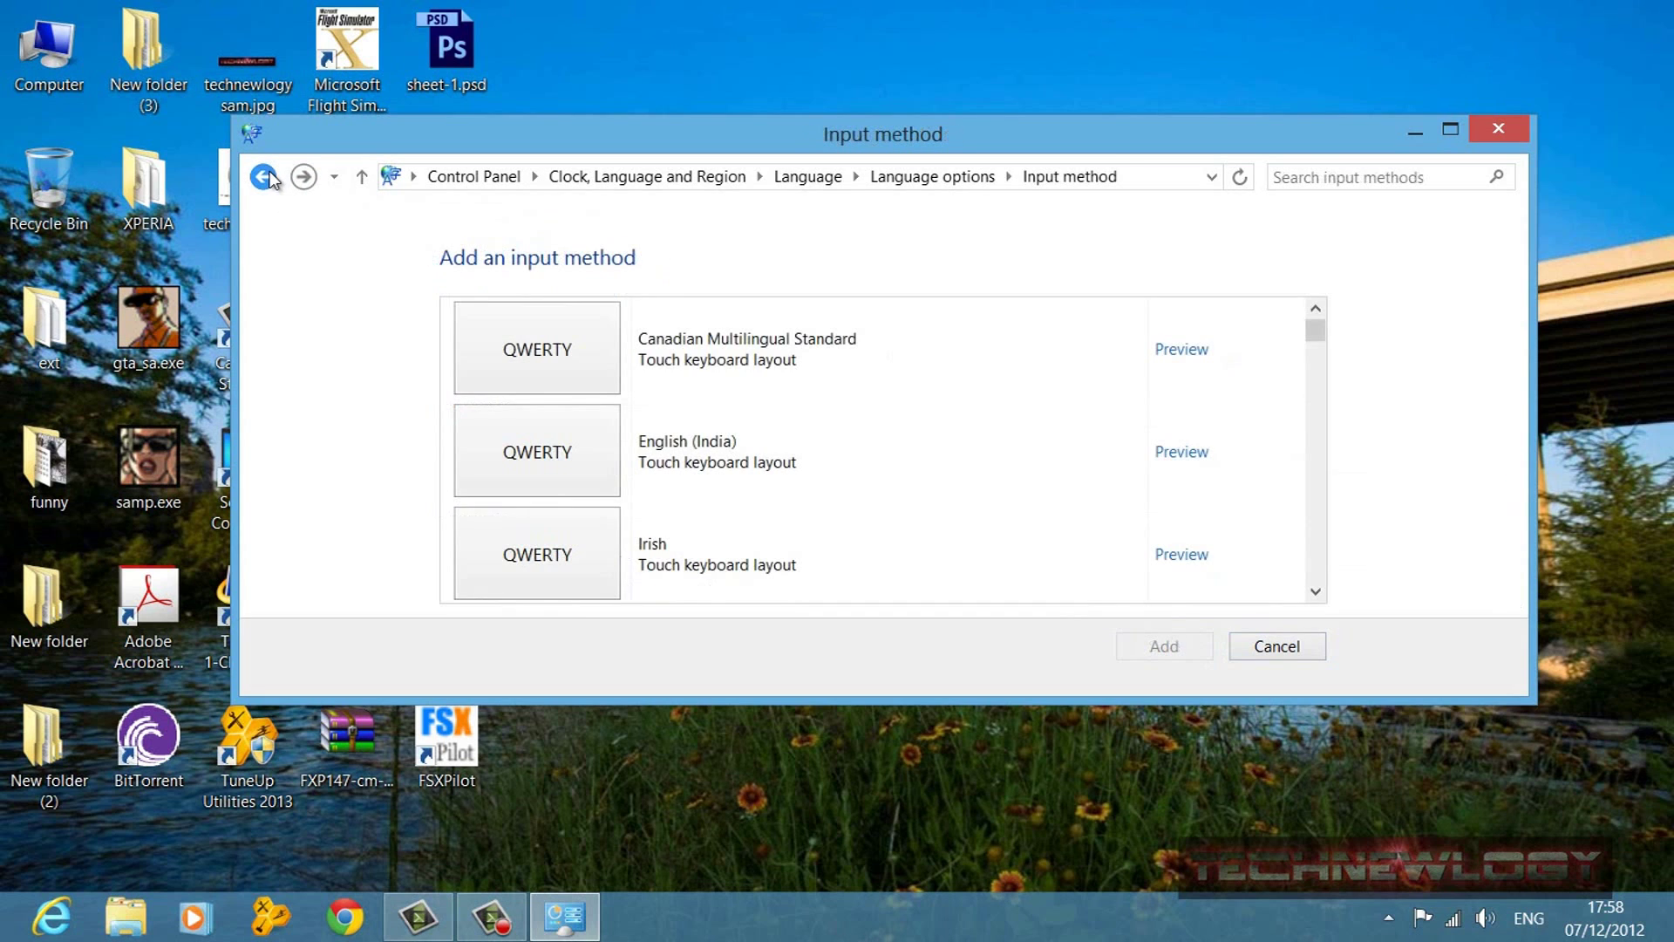
Step: Review English (United Kingdom) options from the language list, then close the Control Panel window
click(266, 178)
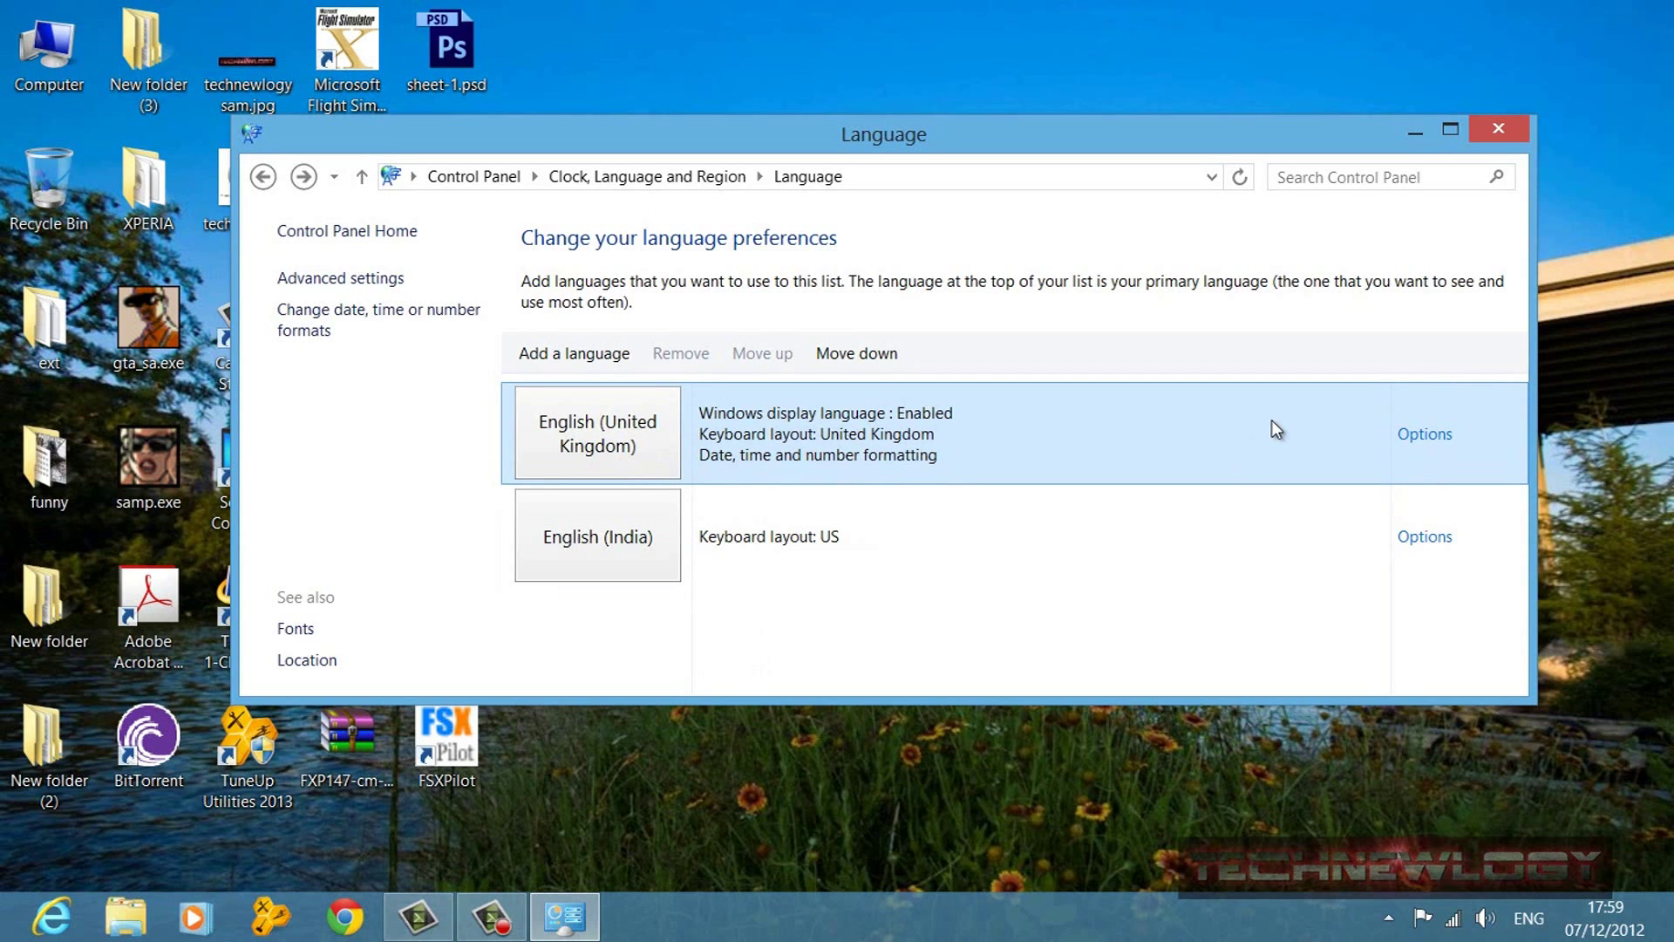
click(1428, 434)
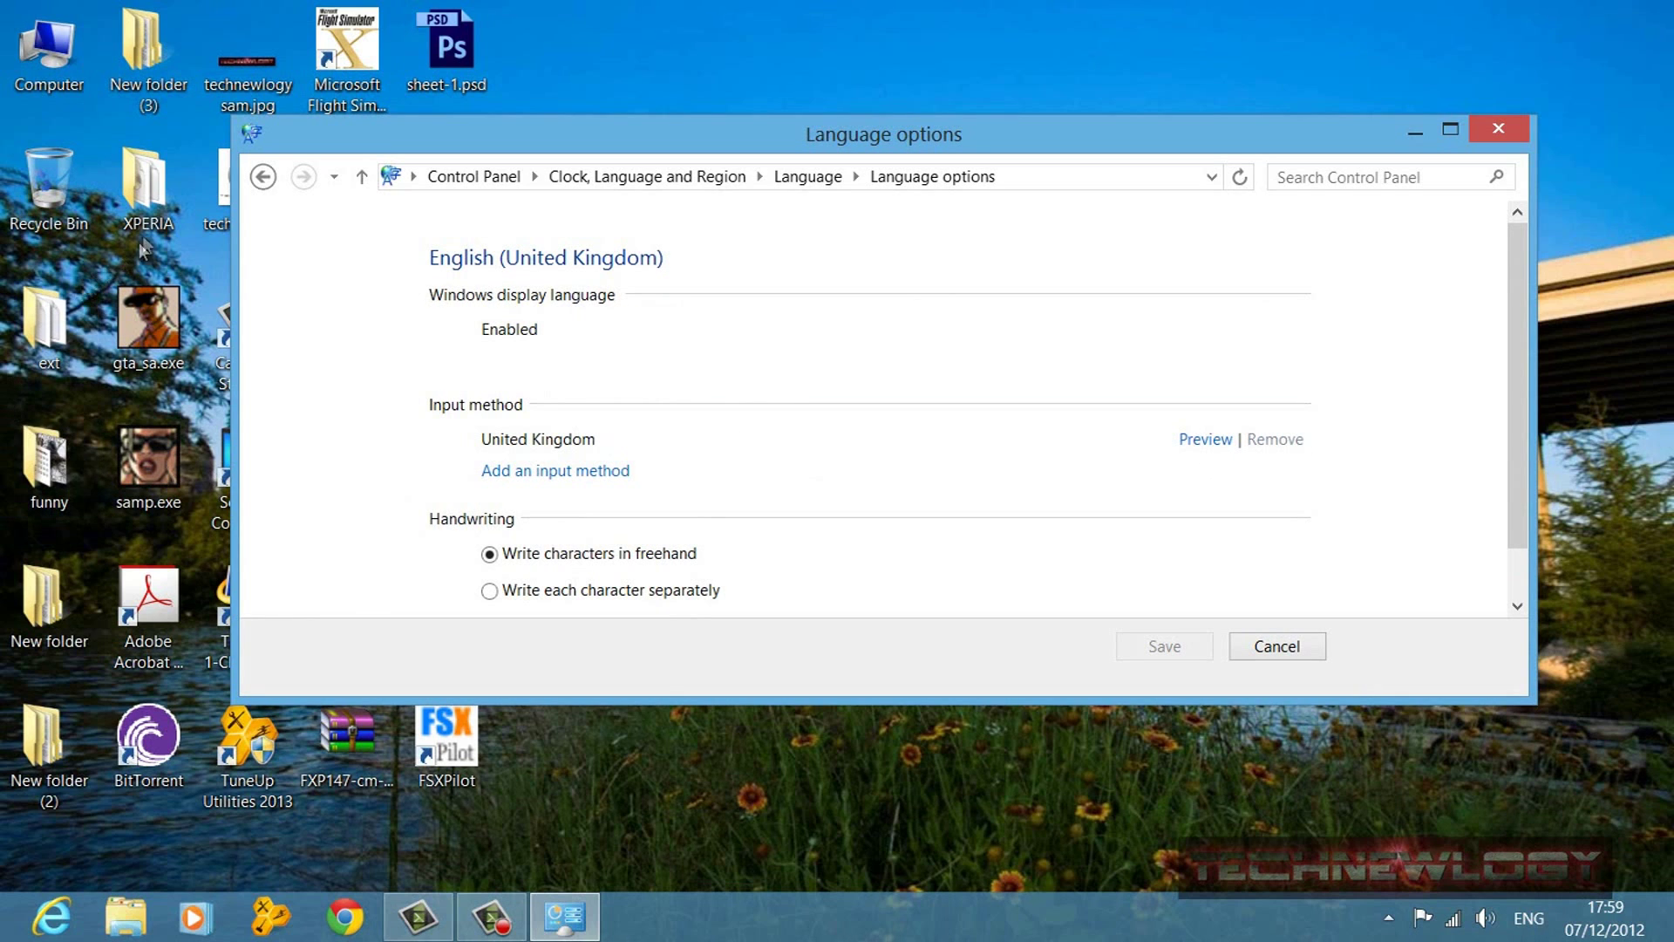
click(262, 178)
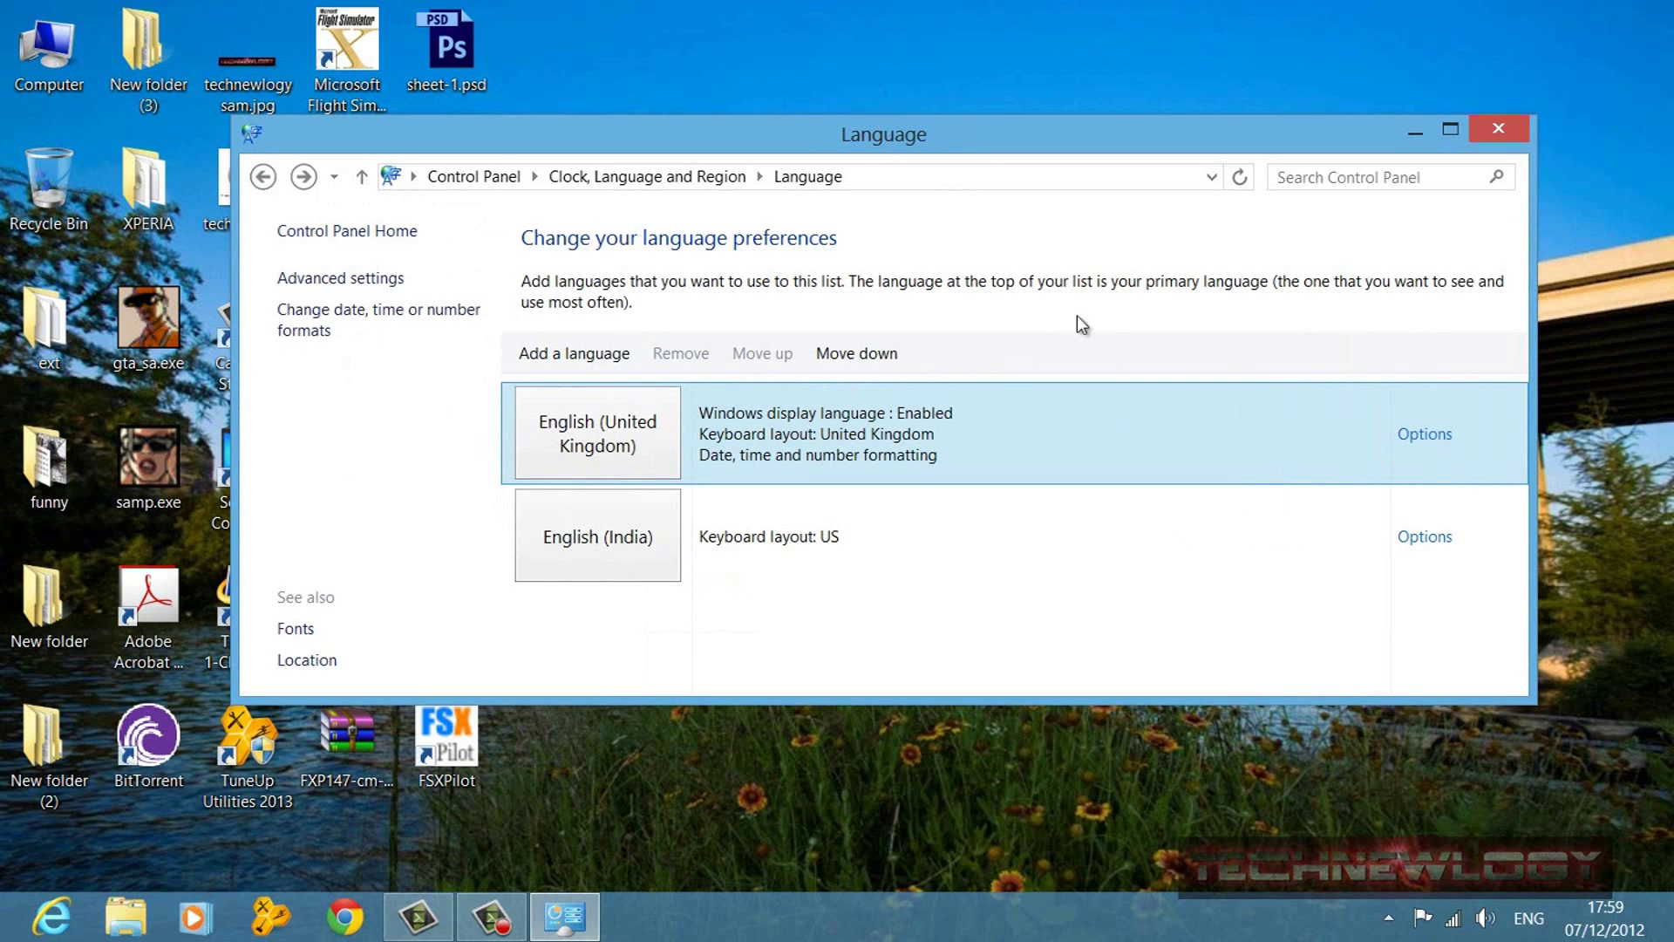
click(1506, 132)
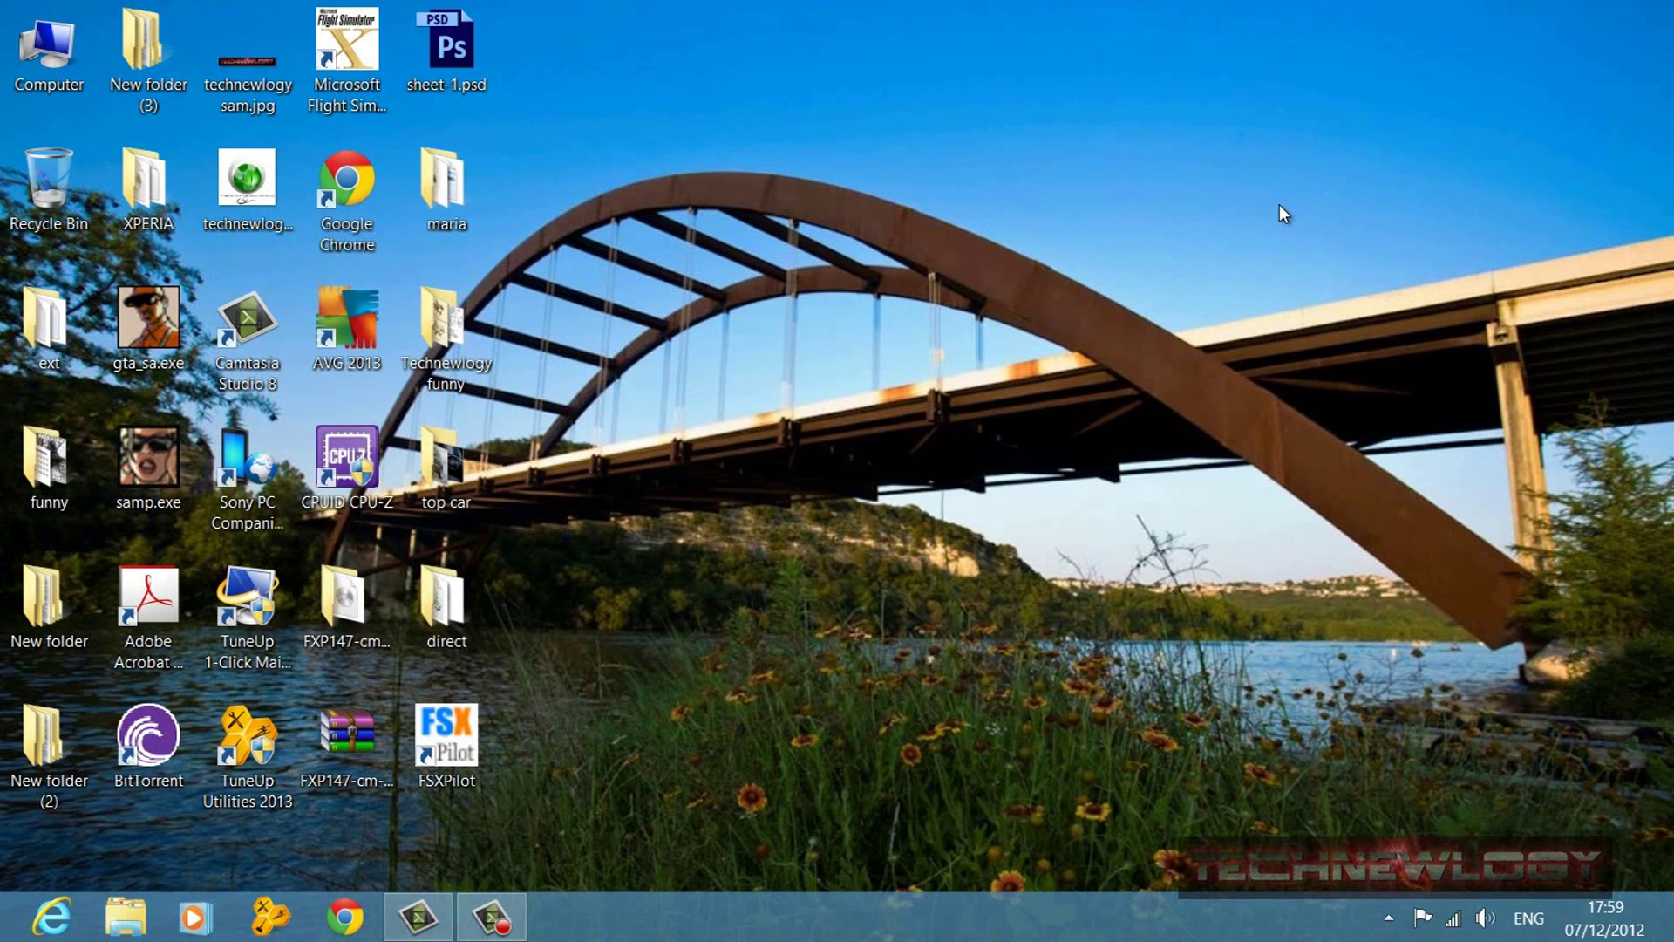